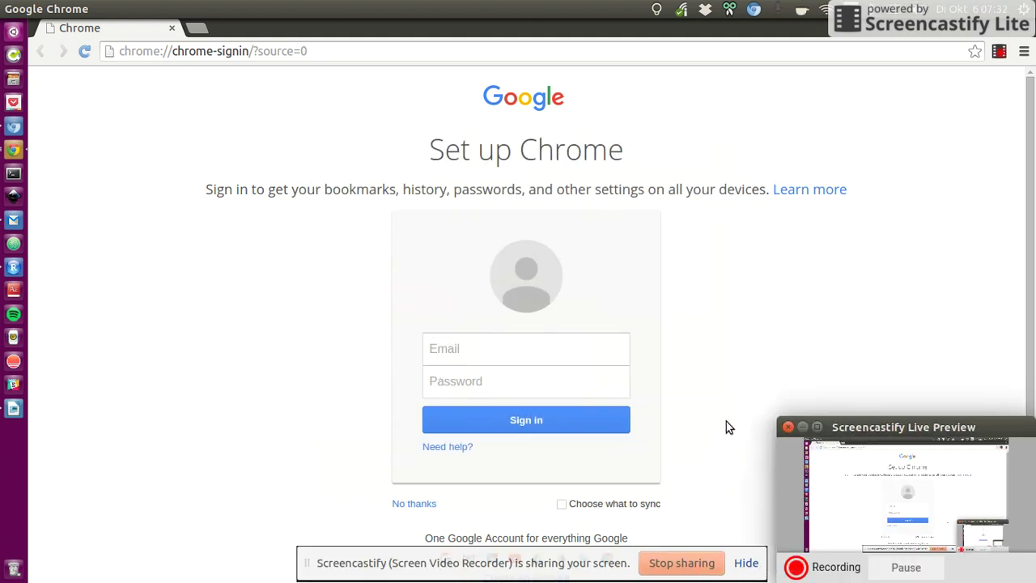
Switch from Chrome's sign-in page to the LibreOffice Writer document with Alt+Tab.
key(alt+Tab)
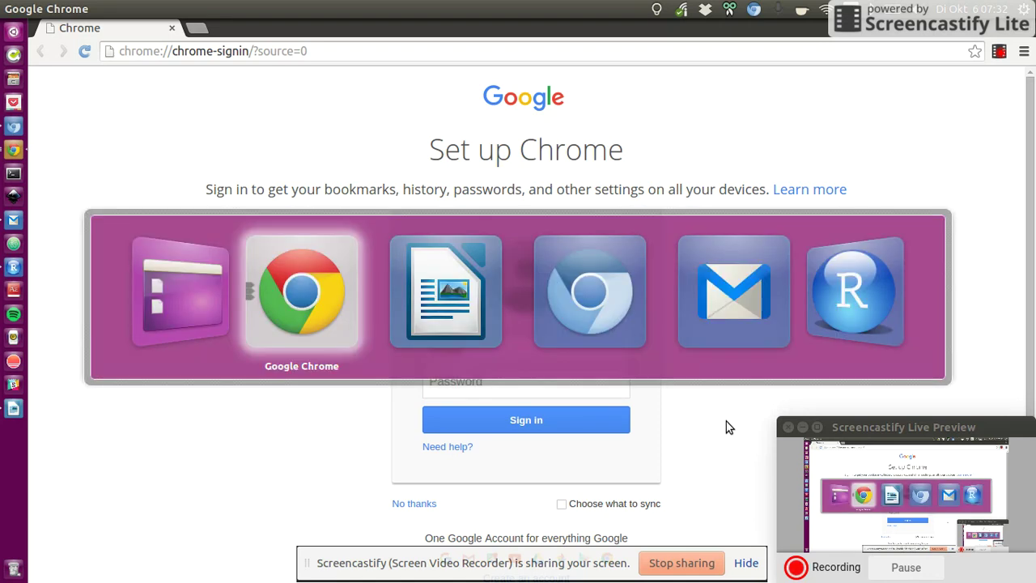
key(Tab)
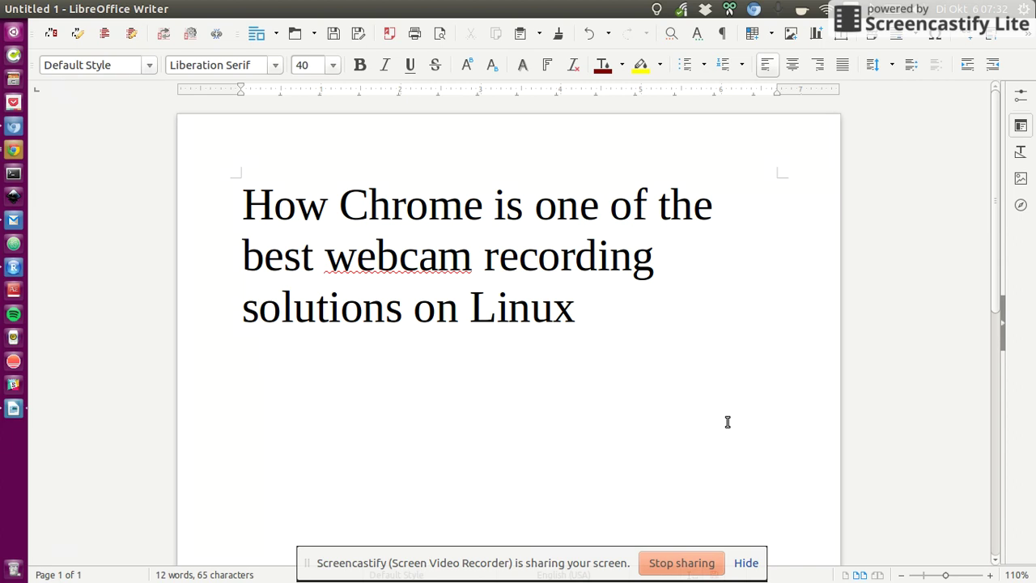
Bring up the Dash showing the earlier 'cheese' search with Cheese Webcam Booth.
key(super)
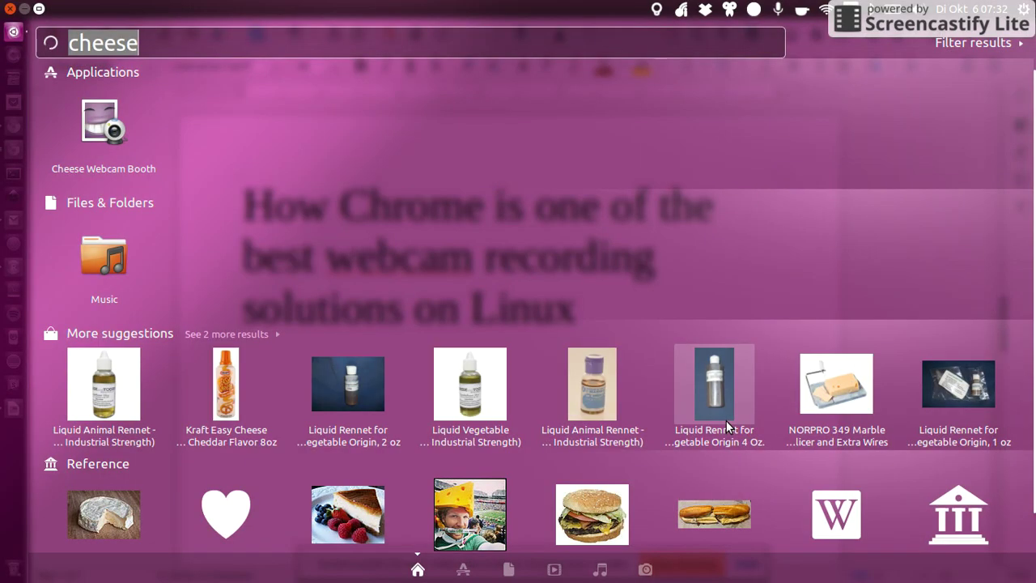
Launch Cheese Webcam Booth from the Dash search results.
click(108, 132)
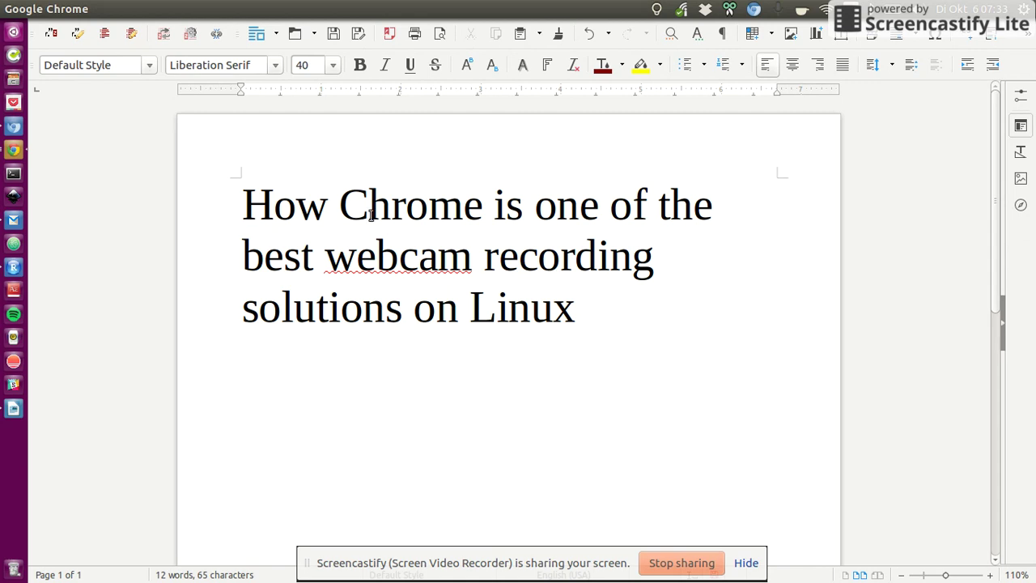
Open the Chrome Web Store in a new Chromium tab and search it for 'screencast'.
click(14, 129)
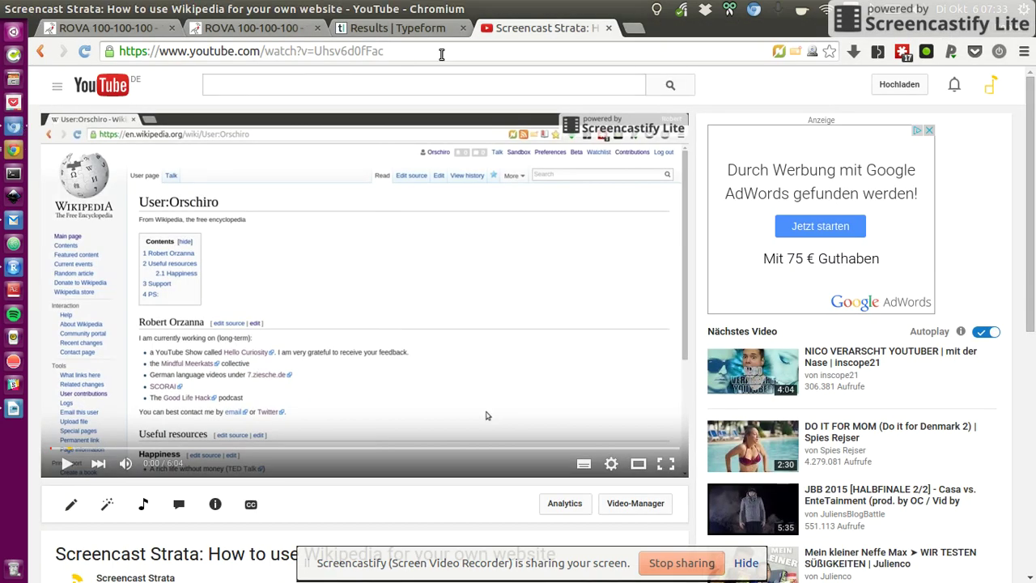
click(630, 30)
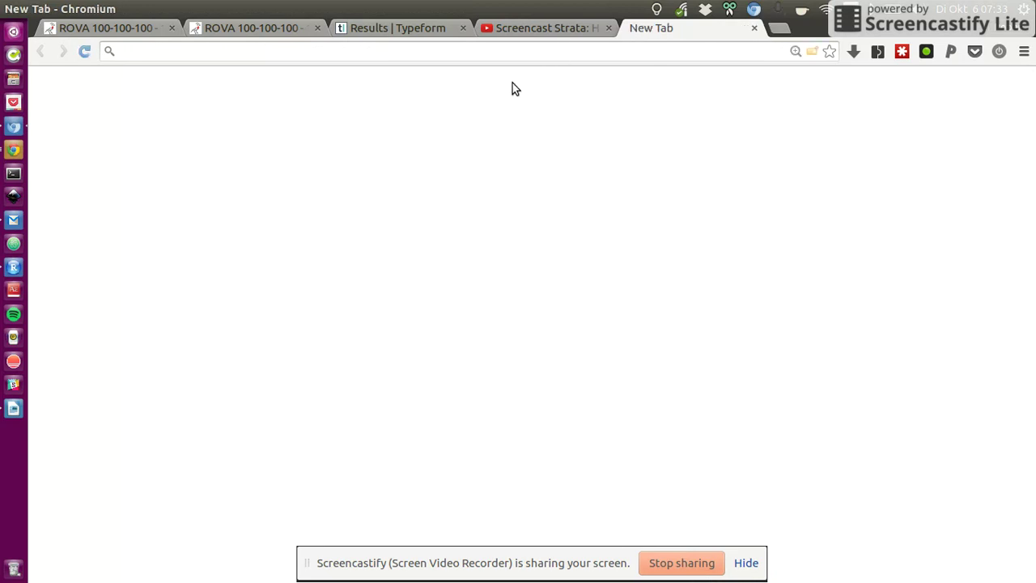
text(websto)
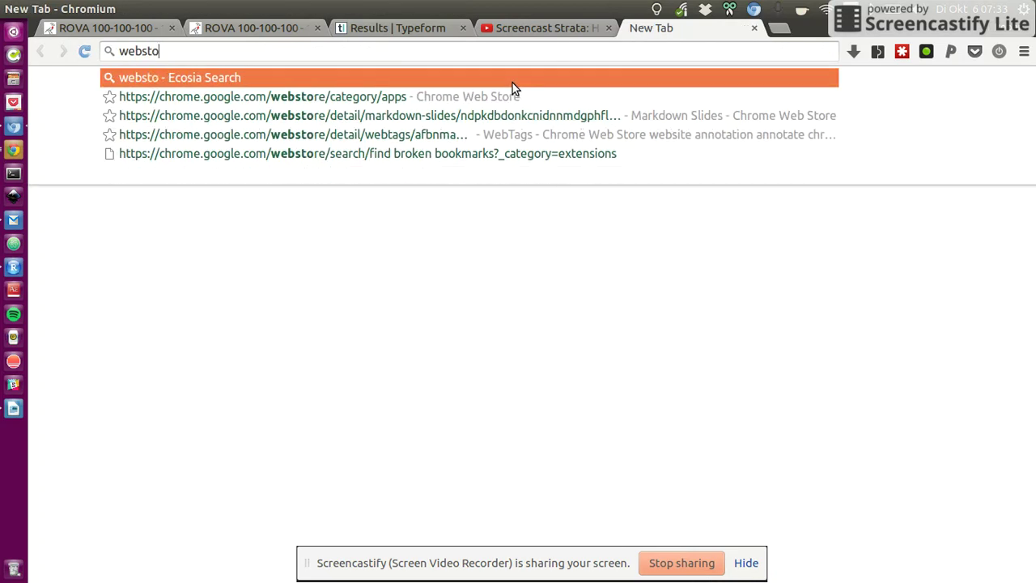
text(re)
key(Down)
key(Return)
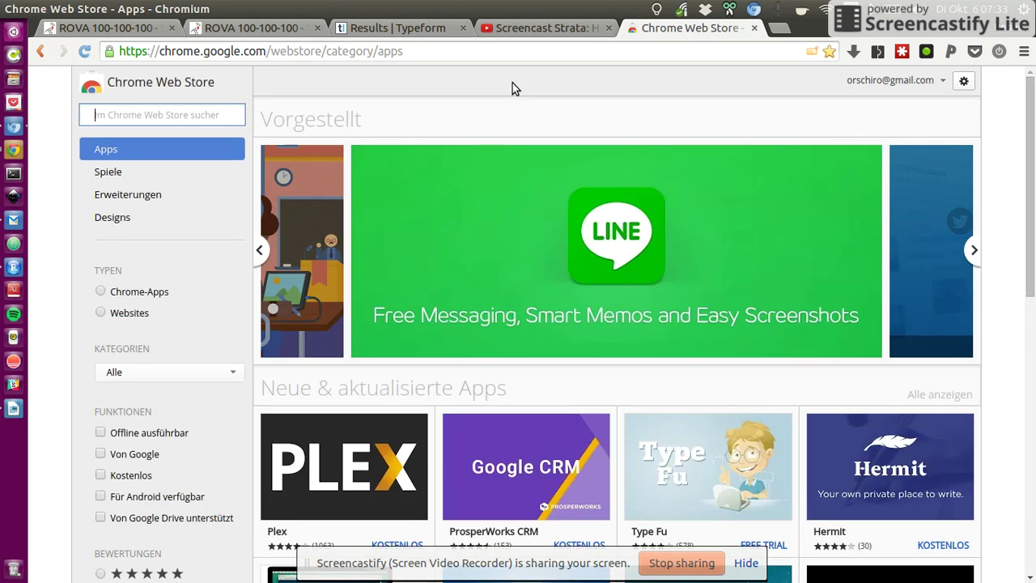
text(scre)
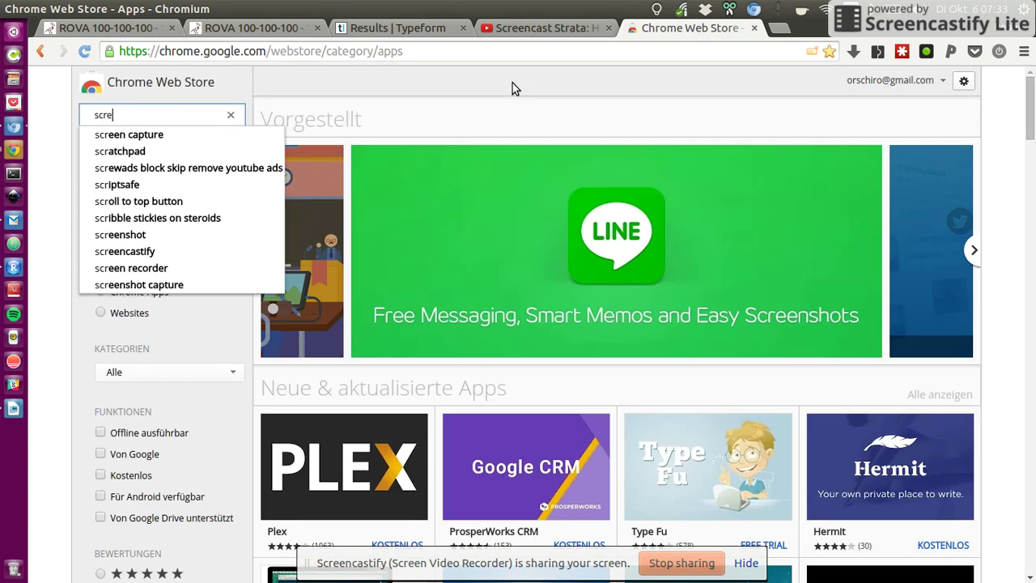
text(encast)
key(Return)
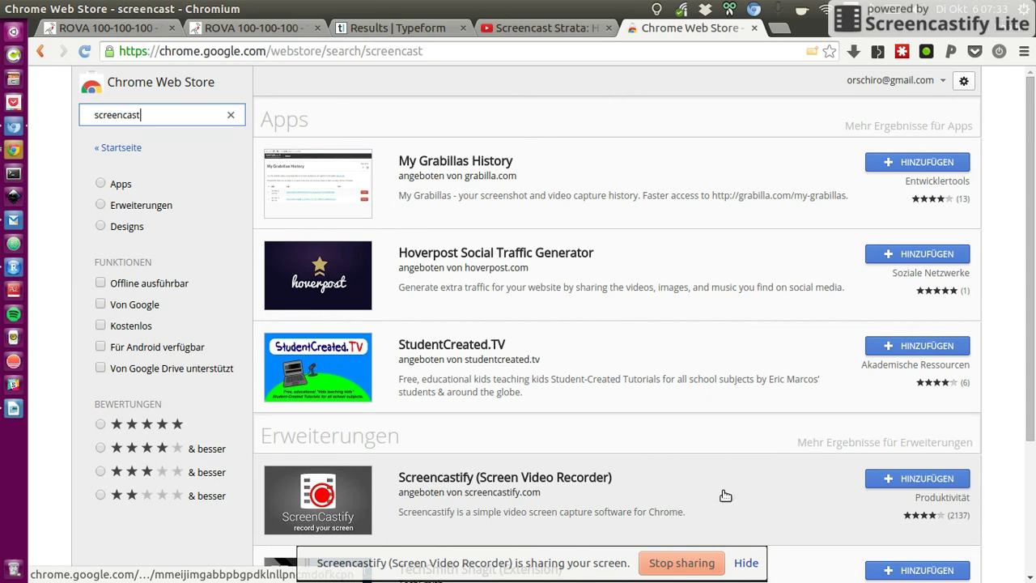
Open Screencastify's store page, scroll its description and browse the screenshot carousel.
click(726, 497)
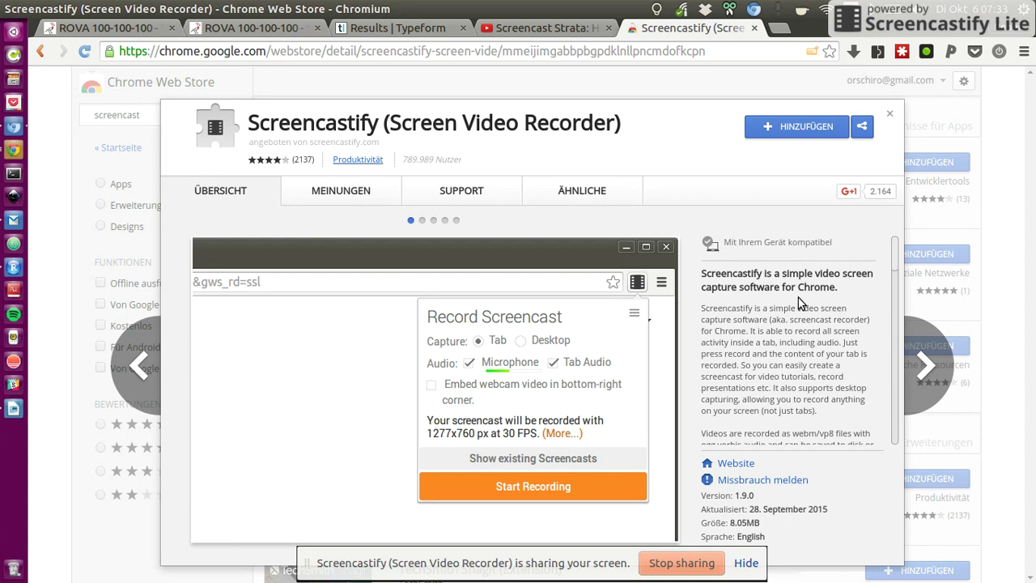
scroll(778, 330, down, 1)
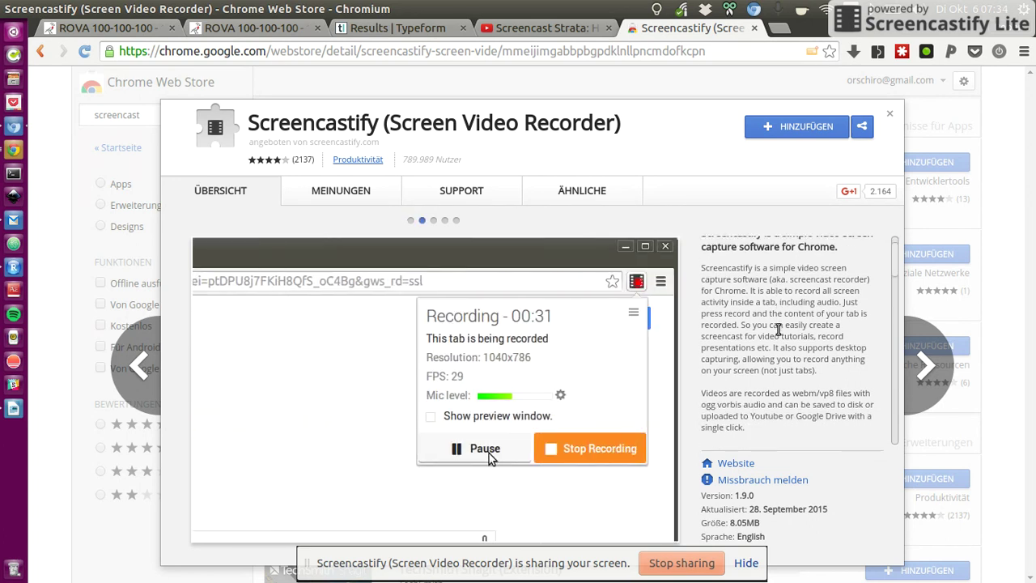
scroll(778, 329, down, 2)
scroll(778, 329, down, 1)
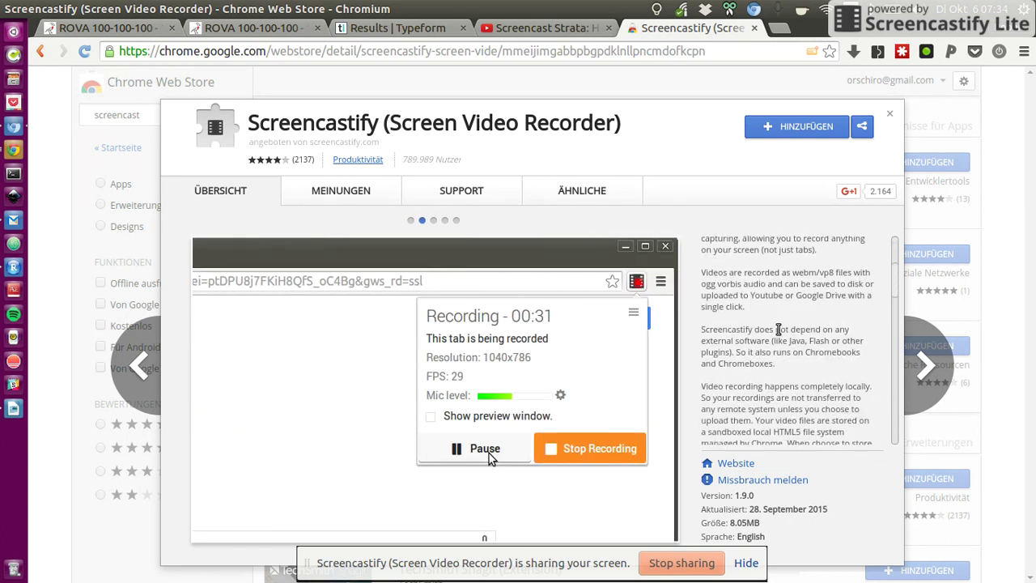
scroll(778, 330, down, 1)
scroll(774, 340, down, 1)
scroll(774, 340, down, 2)
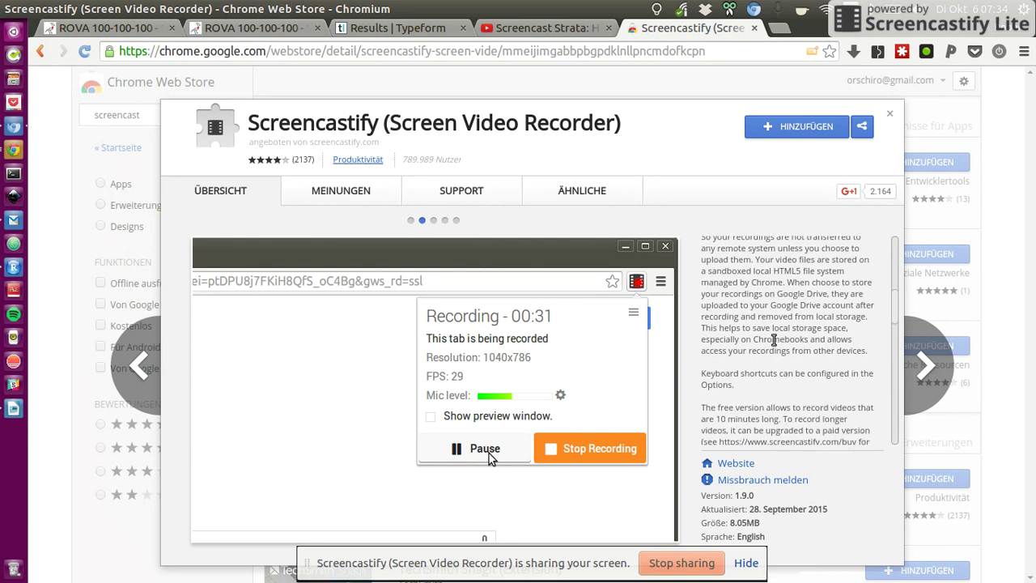
scroll(774, 340, down, 1)
click(444, 221)
click(411, 220)
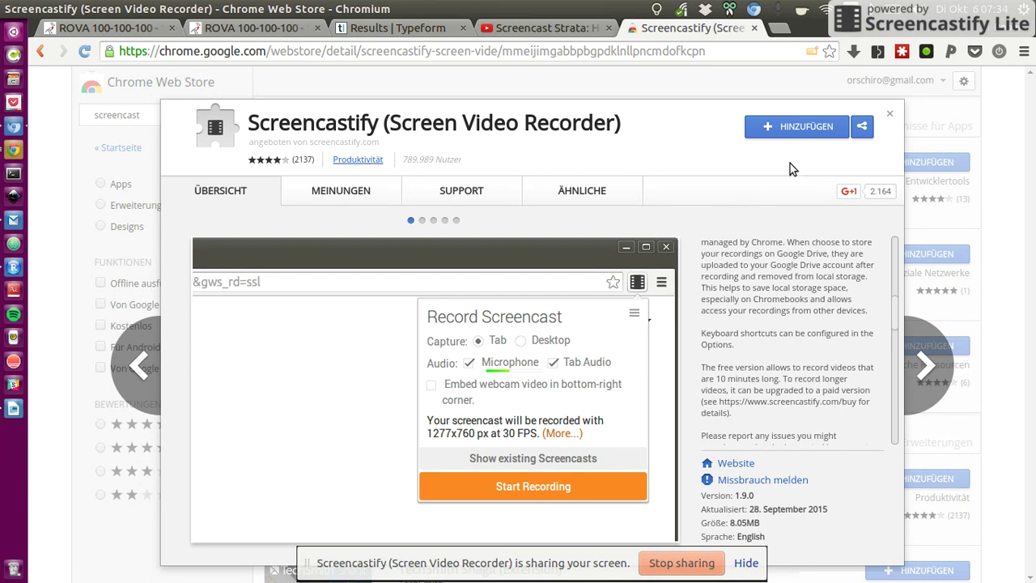
Add Screencastify to Chromium and launch it from the toolbar, getting the NaCl error.
click(792, 130)
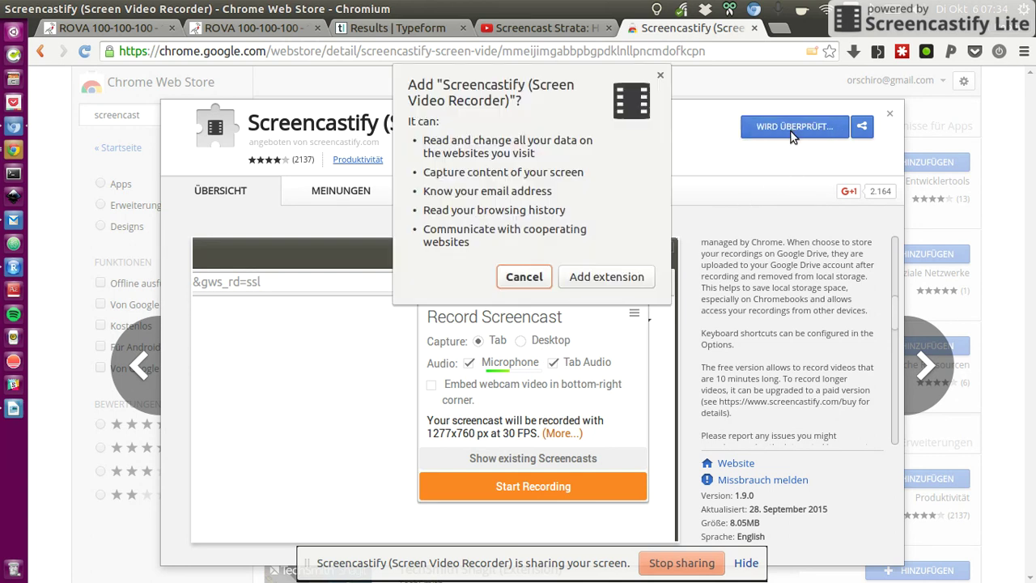
click(621, 281)
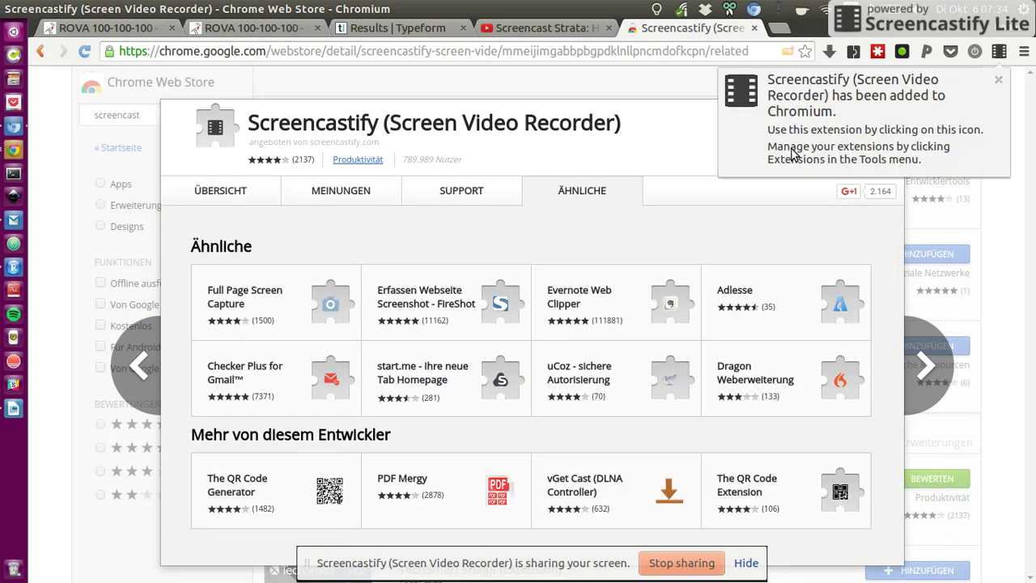
click(999, 52)
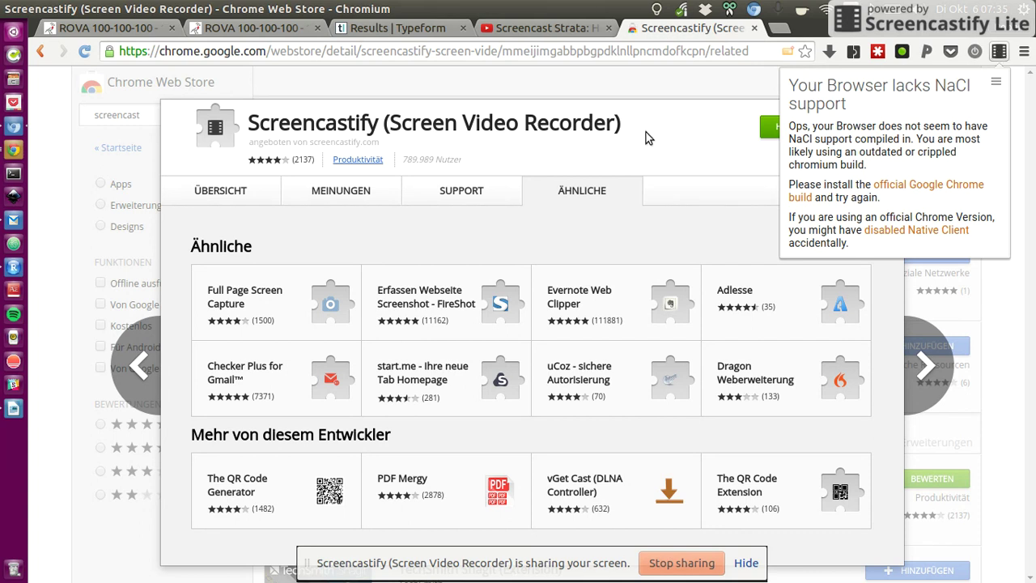
Dismiss the NaCl error, remove Screencastify from Chromium, and close the Web Store tab.
click(698, 84)
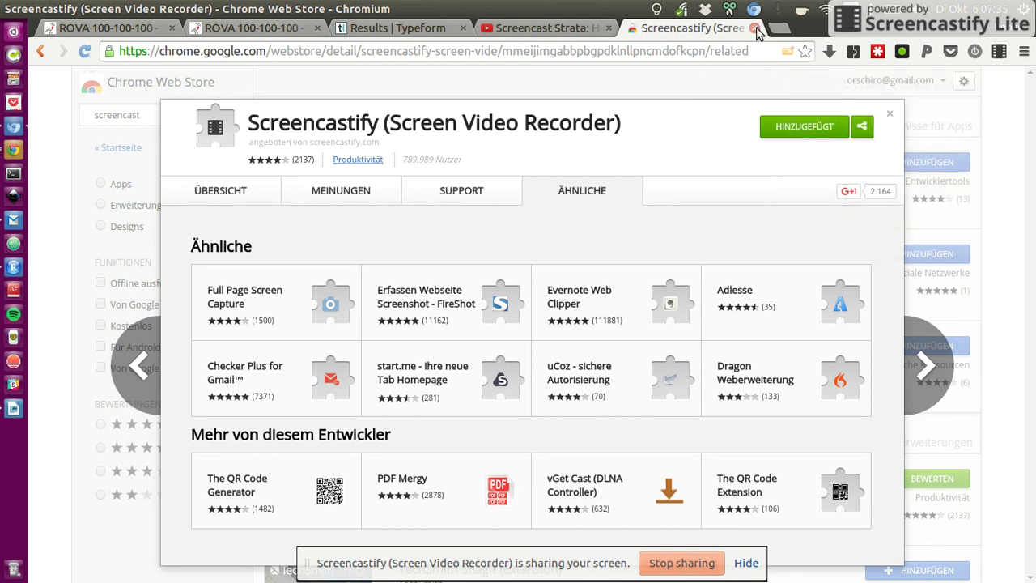
right_click(1000, 52)
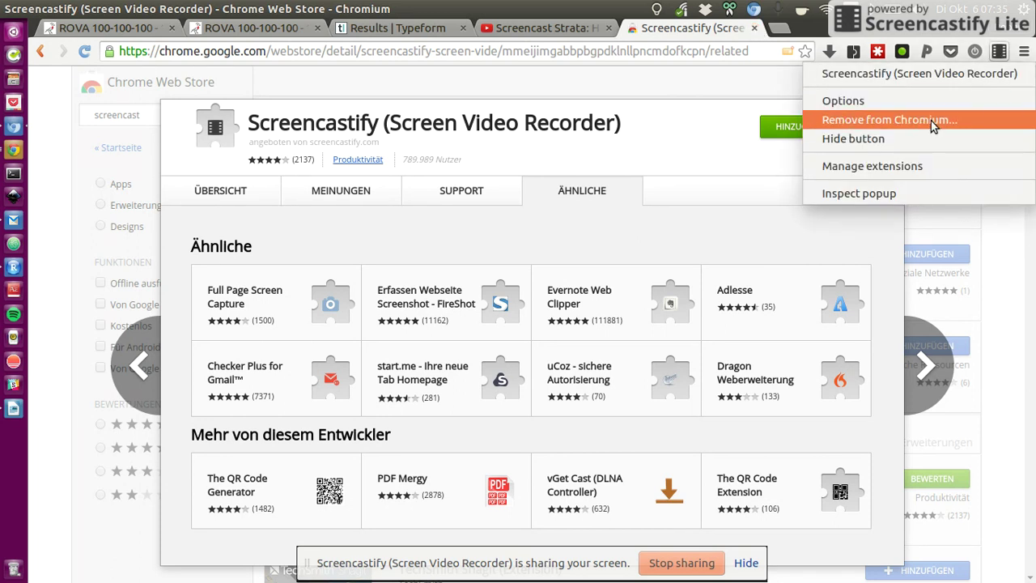
click(931, 120)
click(613, 185)
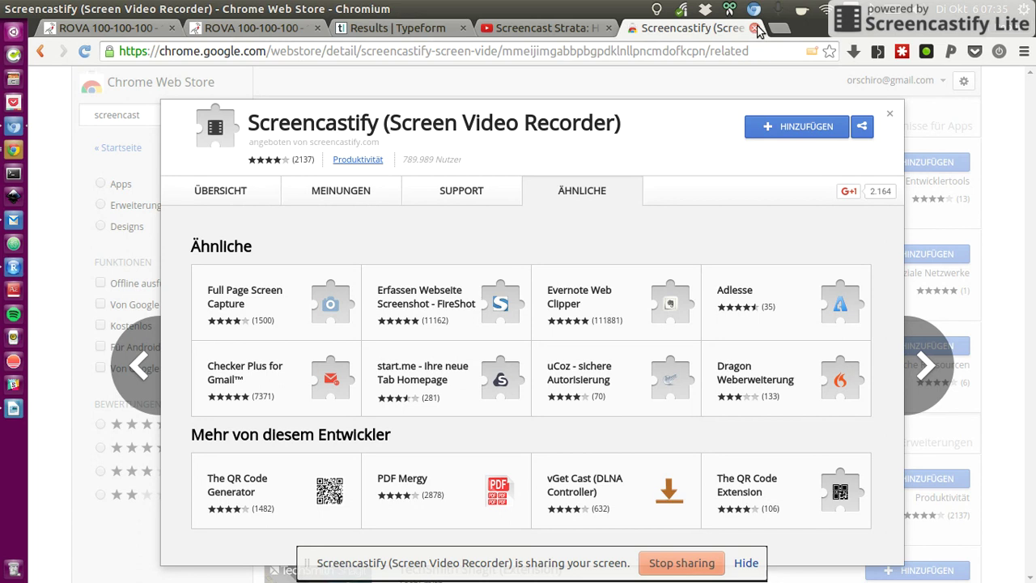
click(756, 28)
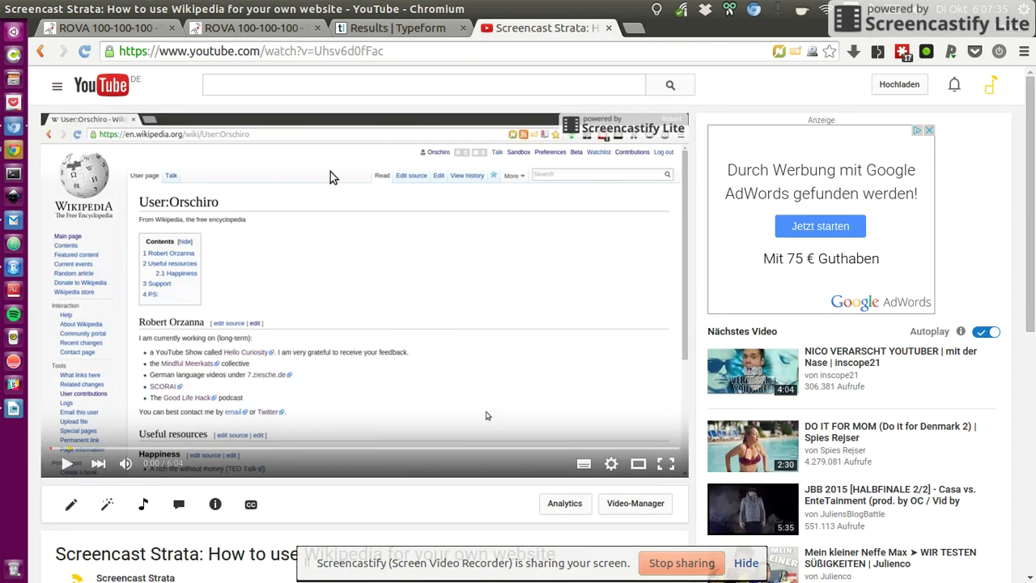
Bring the Google Chrome window with the Set up Chrome page to the front.
click(13, 152)
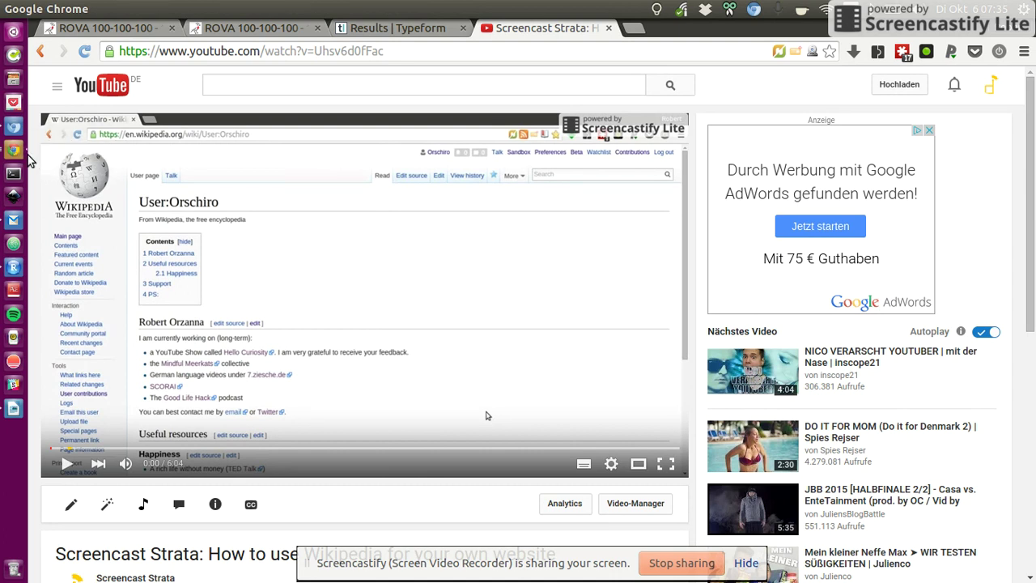
key(alt+Tab)
key(alt+Tab)
key(alt+shift+Tab)
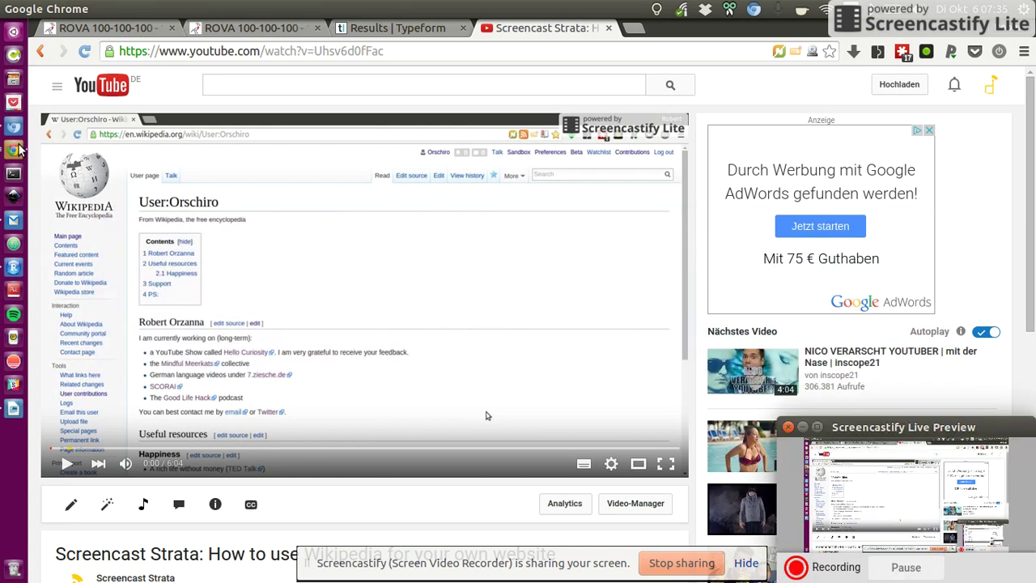
click(20, 150)
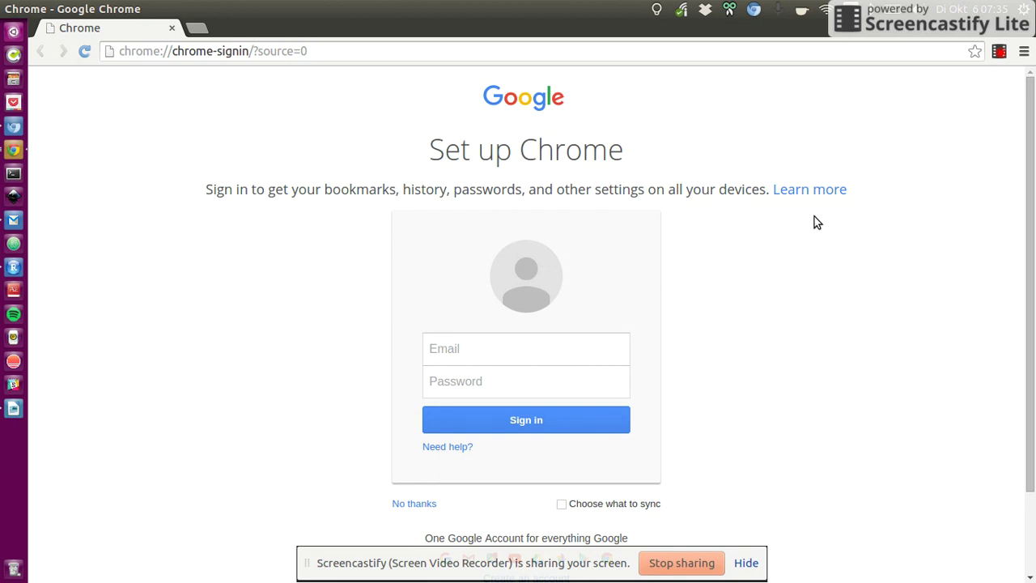
Open Chrome's Screencastify popup showing the 1366x768, 21 FPS desktop recording.
click(999, 51)
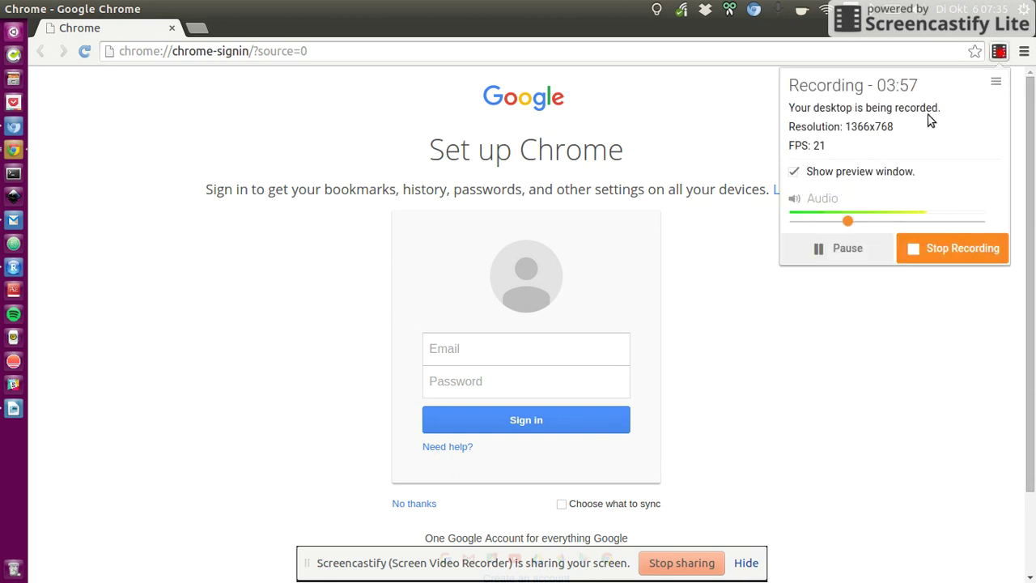